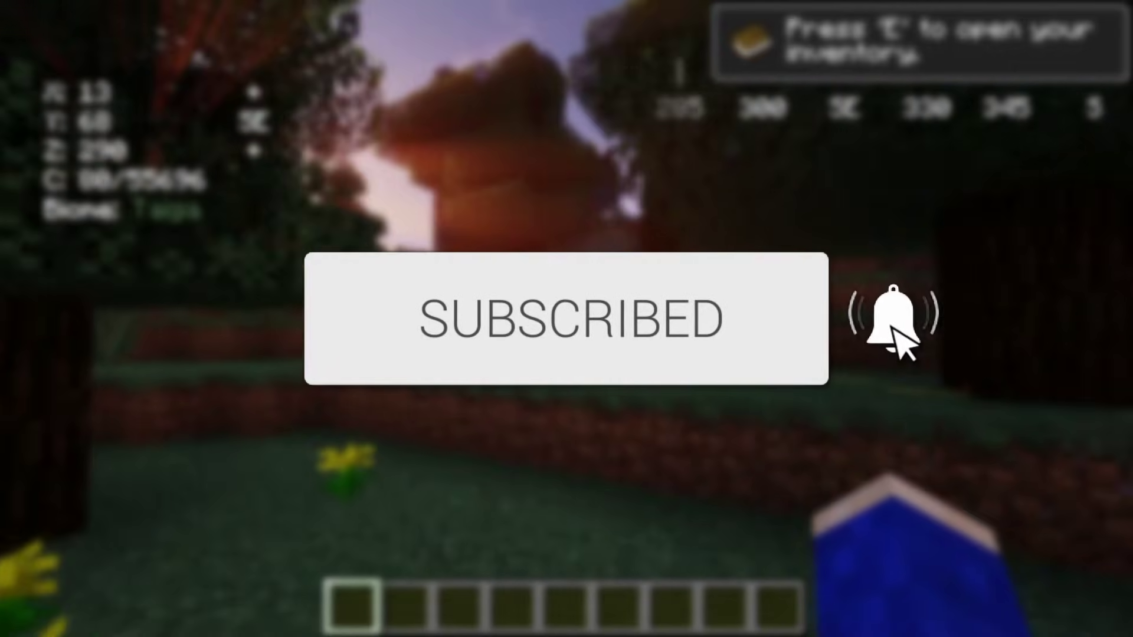
key("w")
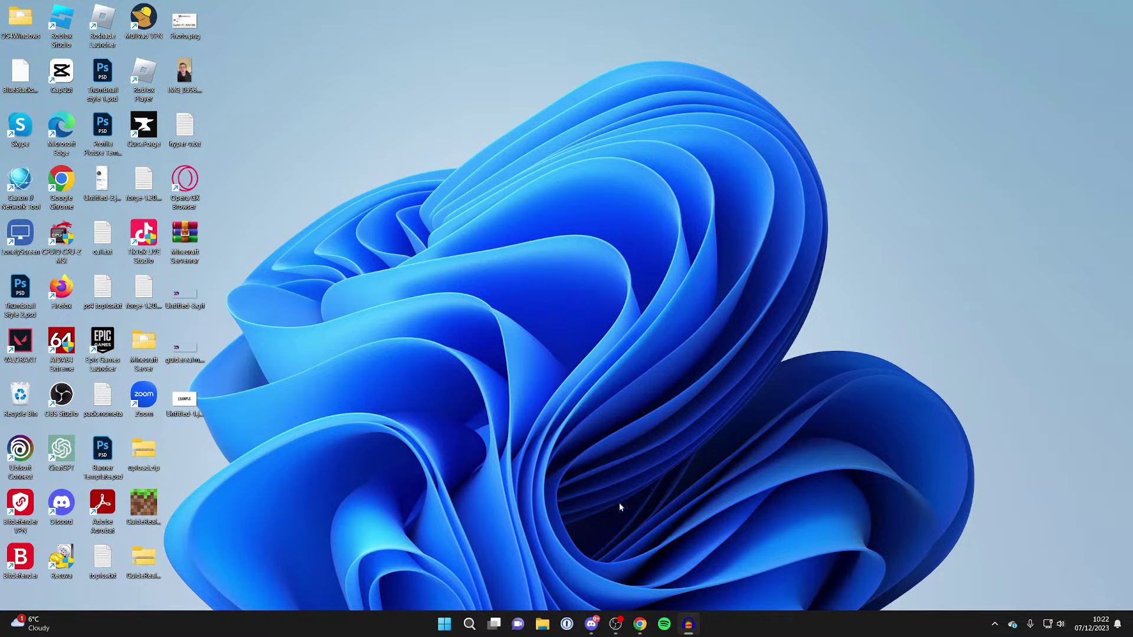
- Browse the Apex Hosting Minecraft server page, highlight the '25% OFF First' promo, then return to Google
left_click(639, 624)
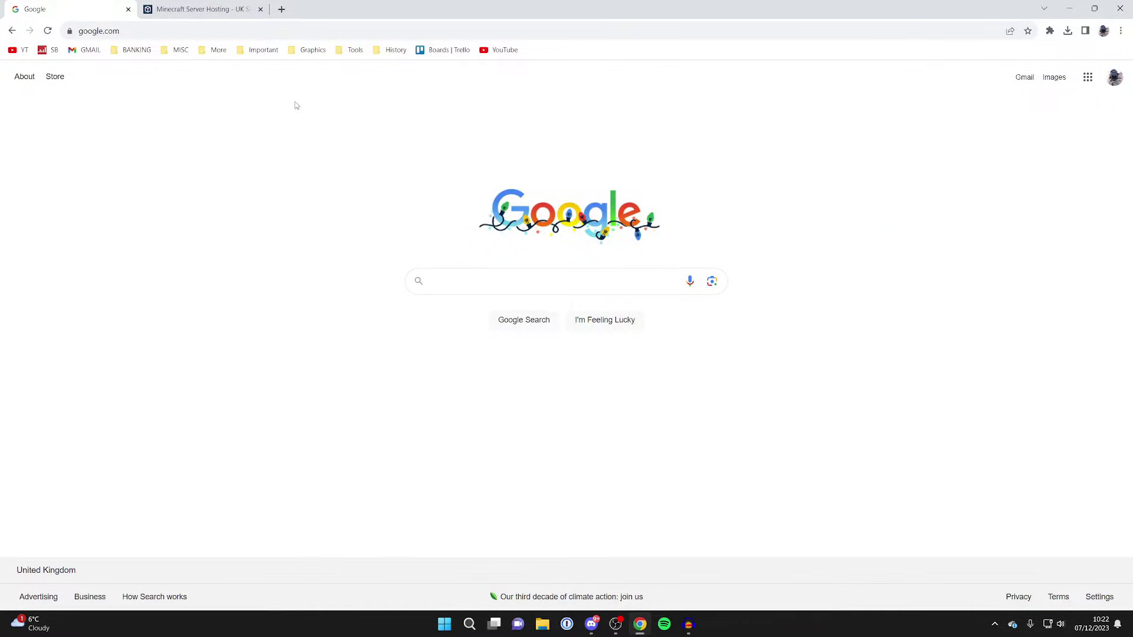
left_click(196, 7)
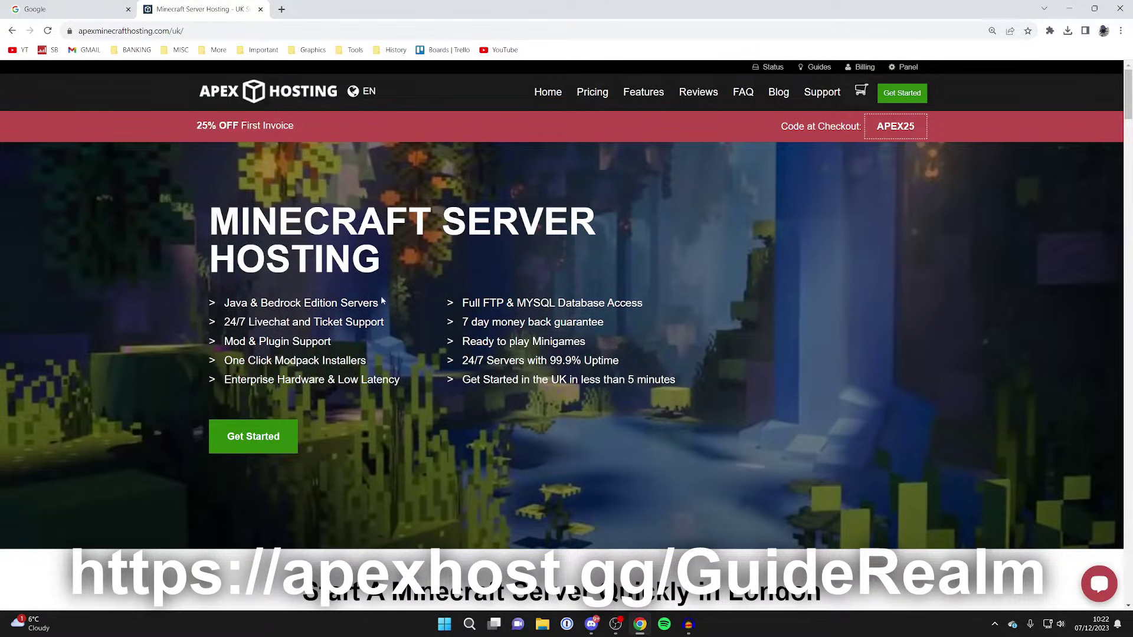
scroll(381, 301, "down", 6)
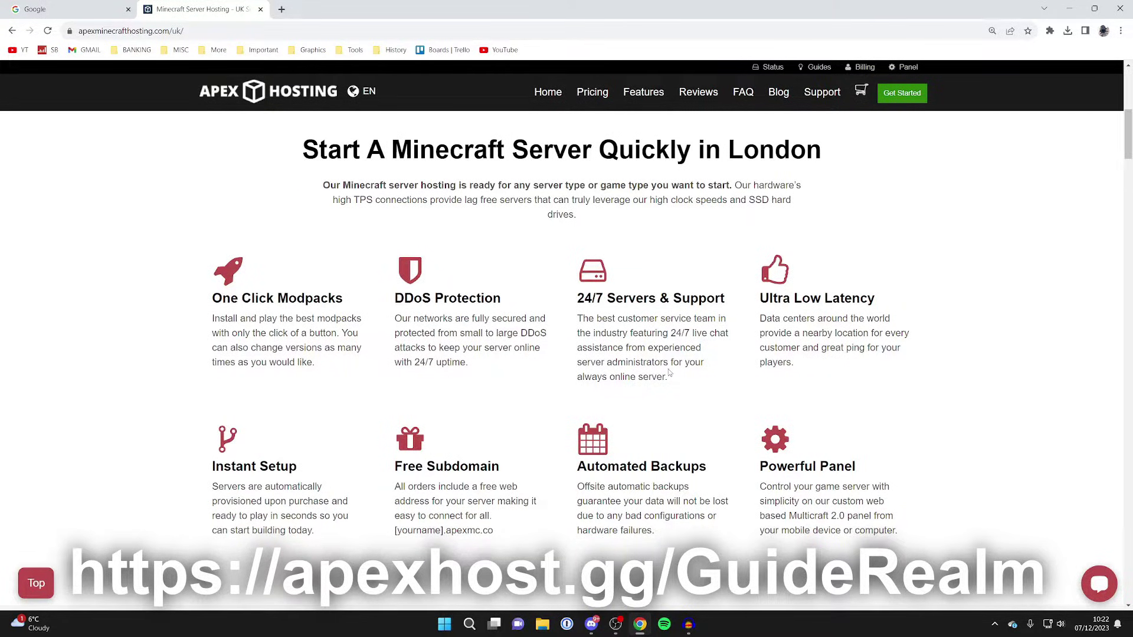
scroll(672, 366, "down", 1)
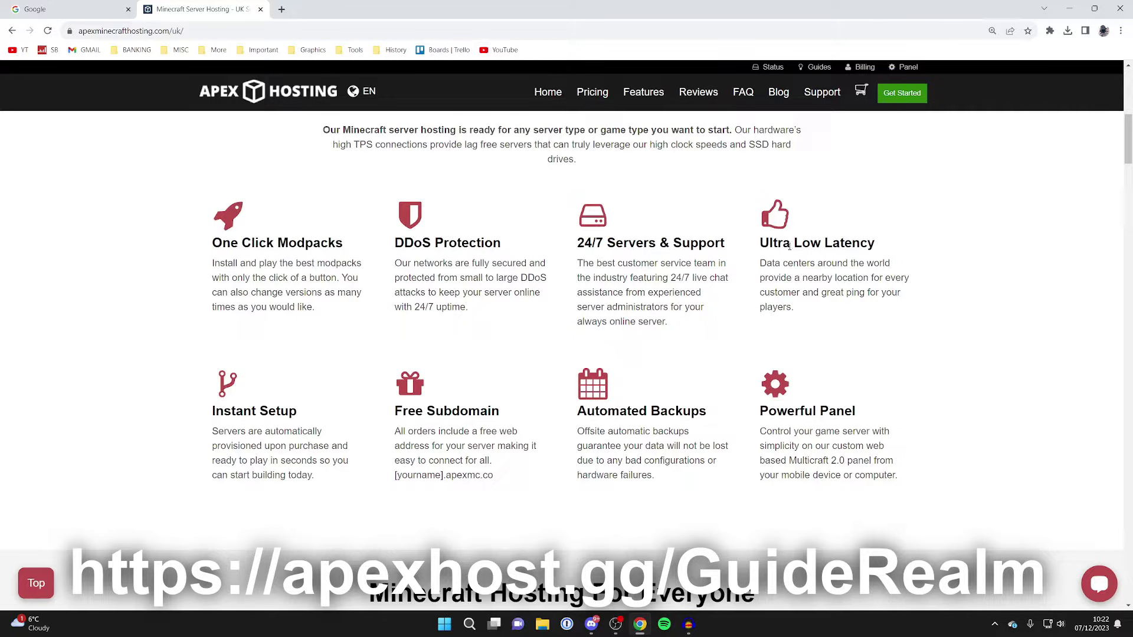
scroll(720, 323, "up", 9)
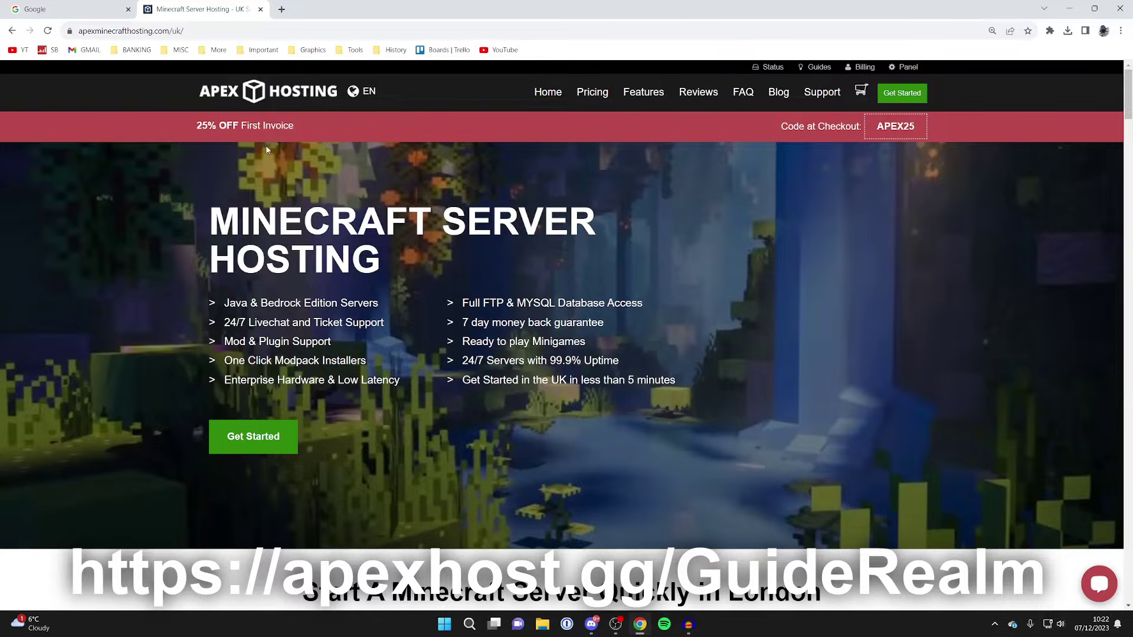
left_click_drag(203, 127, 262, 130)
key("ctrl+Tab")
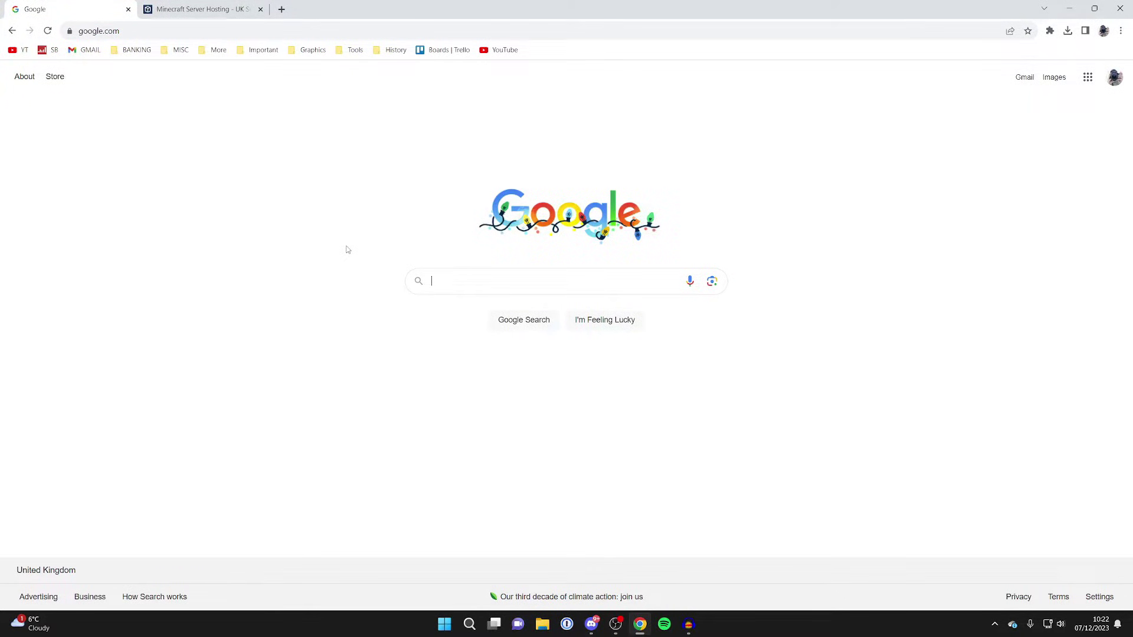
- Search Google for 'lunar client' and go to the official Lunar Client website
type("lunar client")
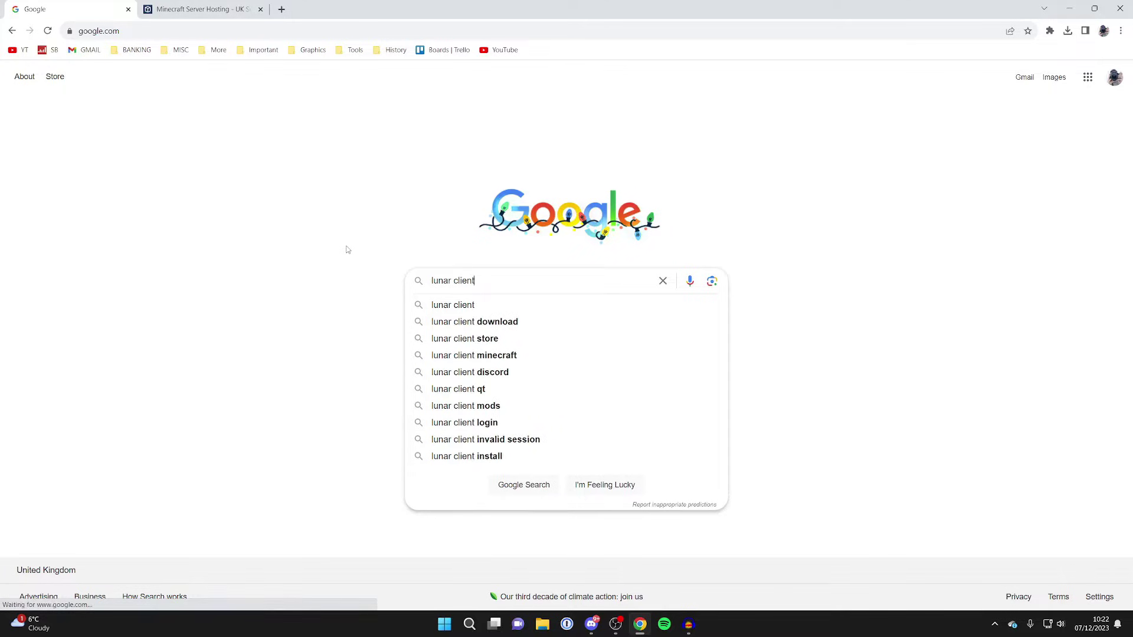
key("Return")
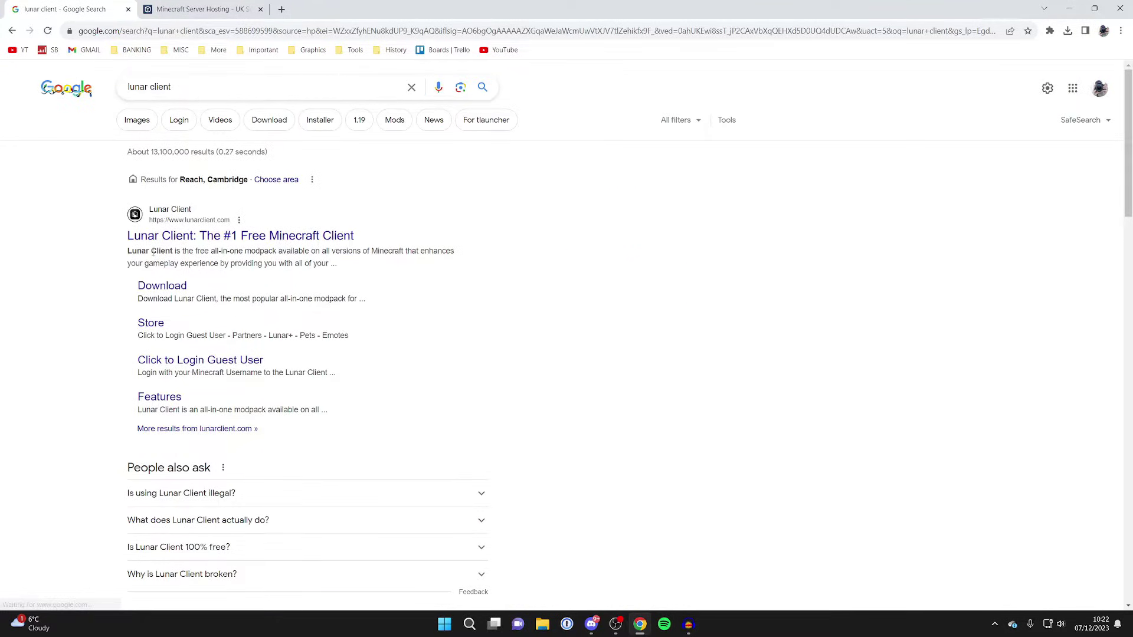
left_click(226, 236)
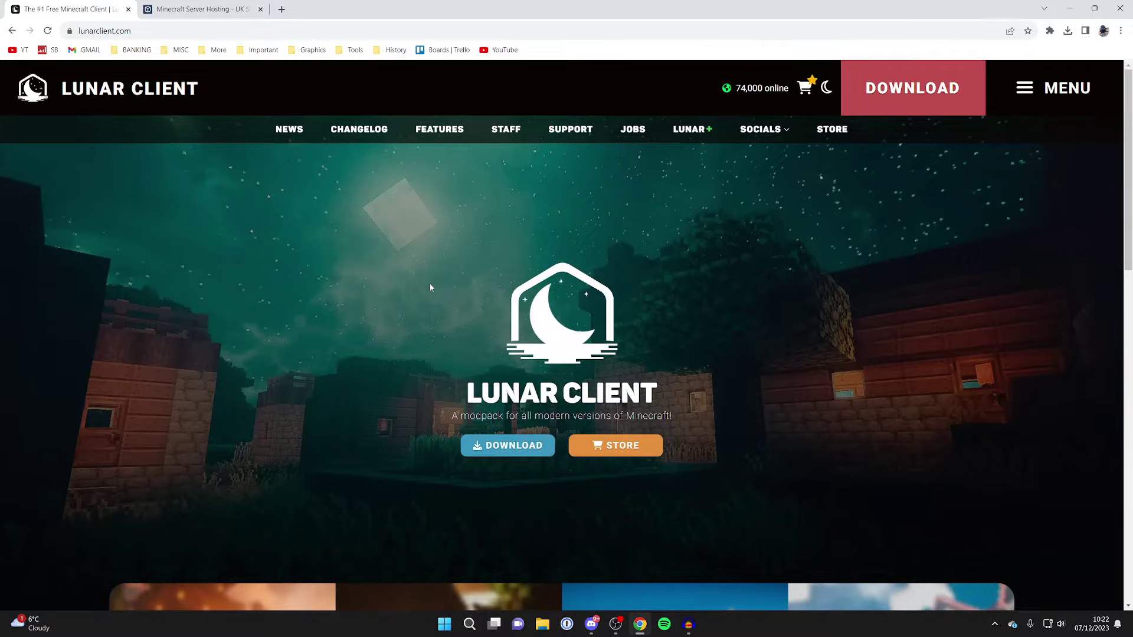
- Download the Windows Lunar Client launcher from the download page, then close Chrome
left_click(911, 86)
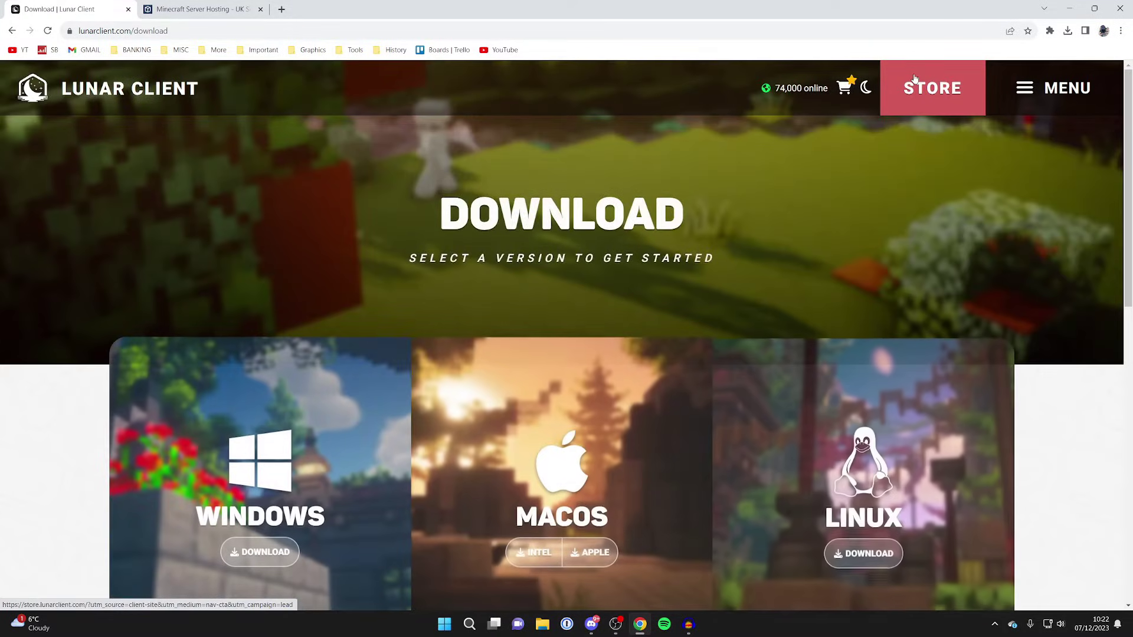
scroll(548, 148, "down", 3)
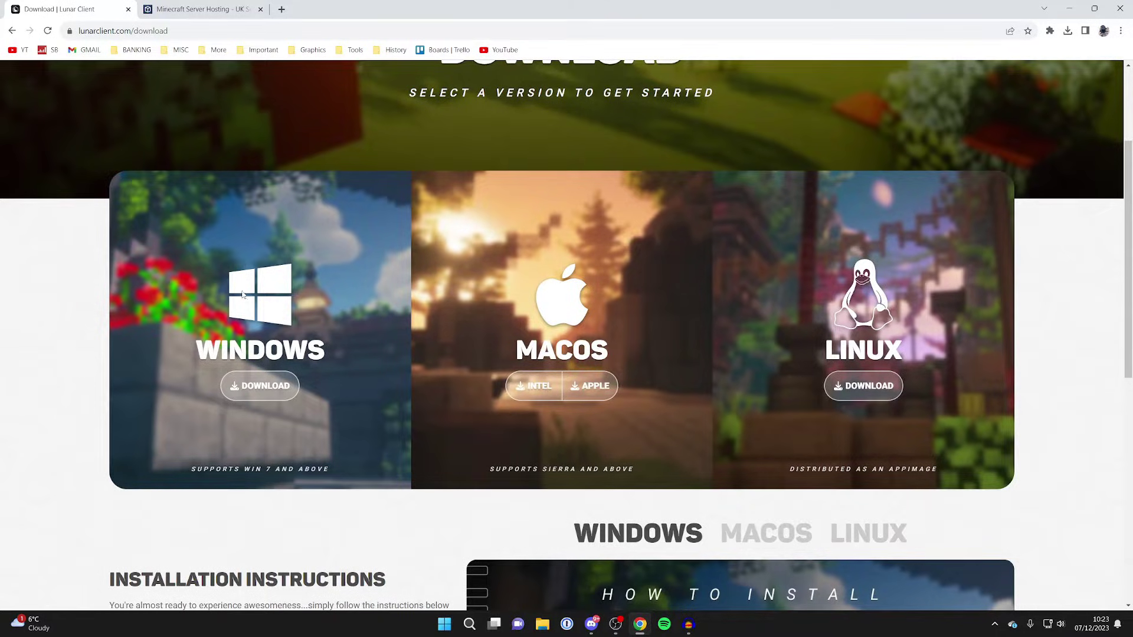
left_click(261, 385)
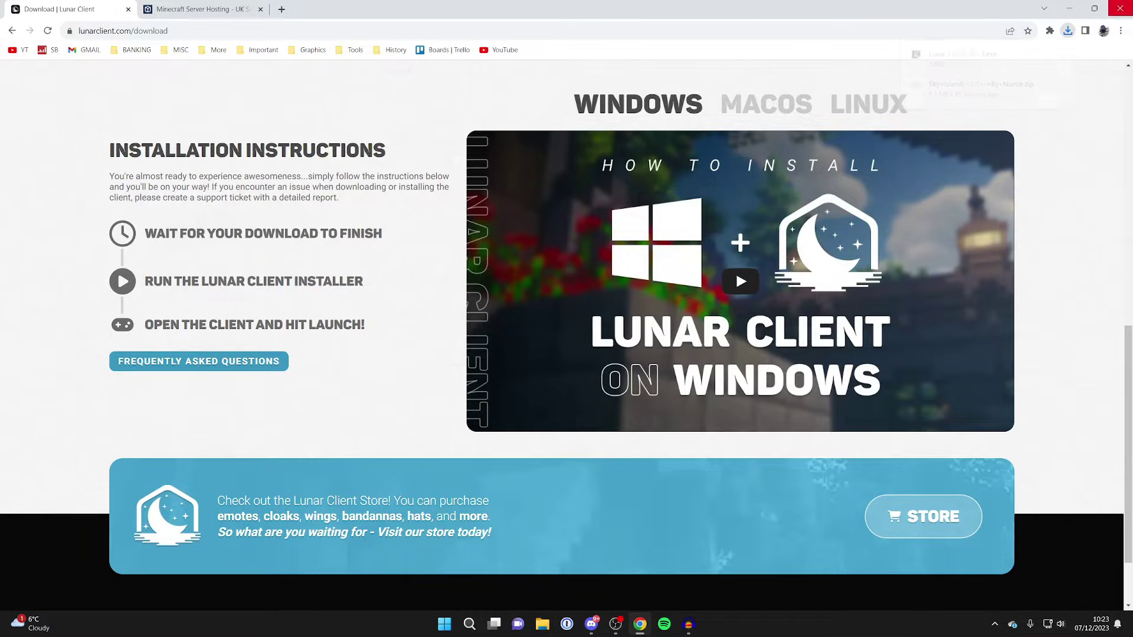
left_click(1120, 8)
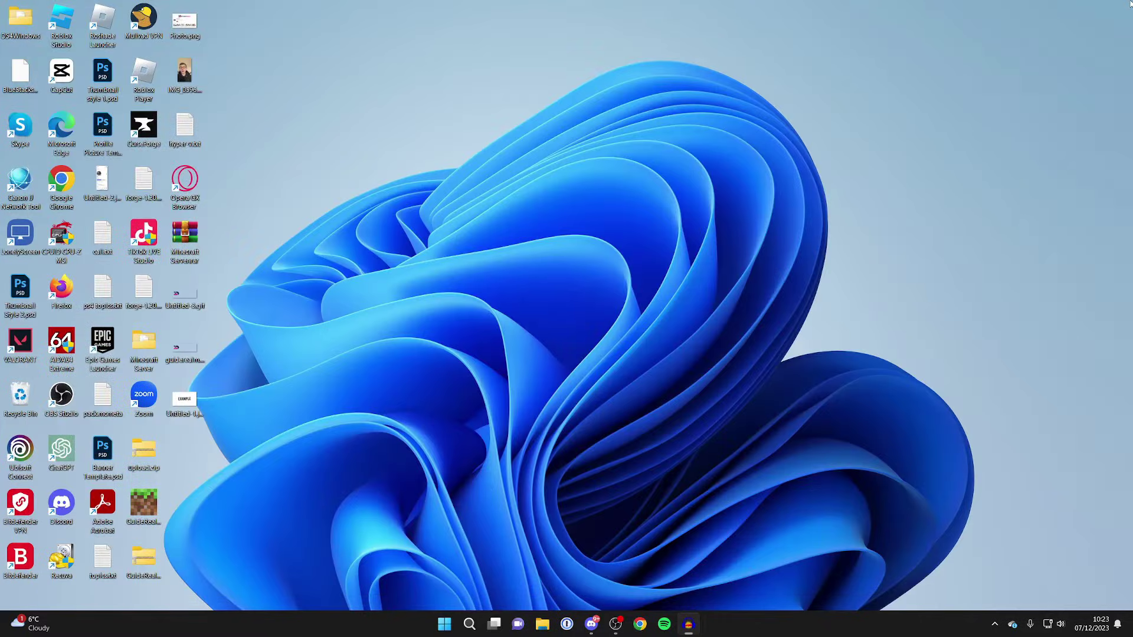
- Run Lunar Client v3.1.3.exe from Downloads, accept the licence, and close the Downloads window
left_click(543, 624)
double_click(451, 189)
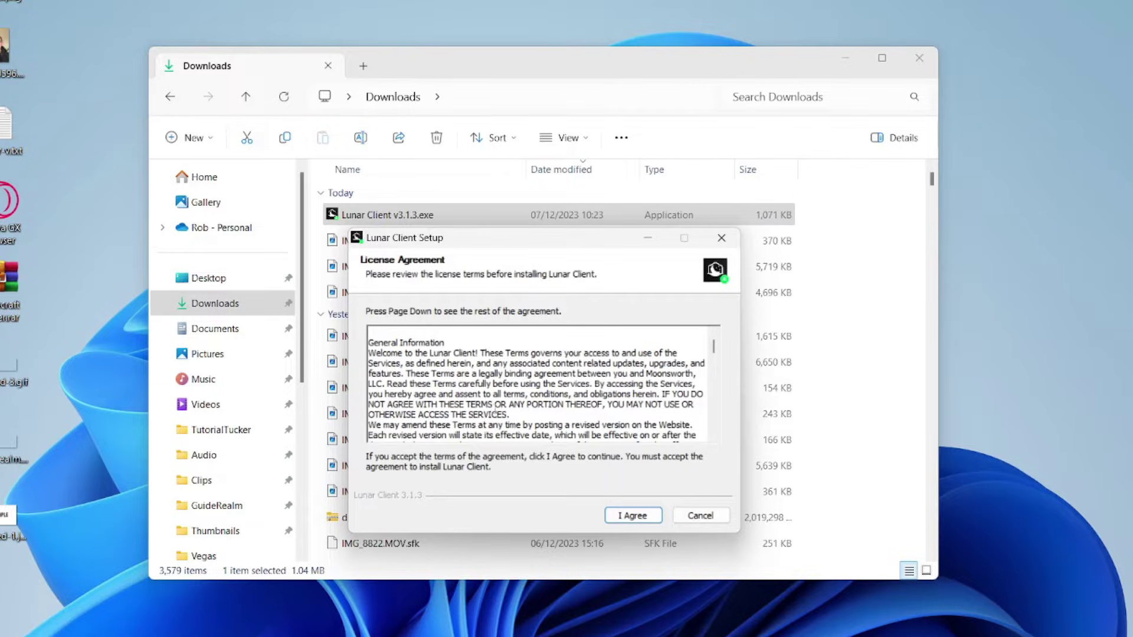
left_click(643, 518)
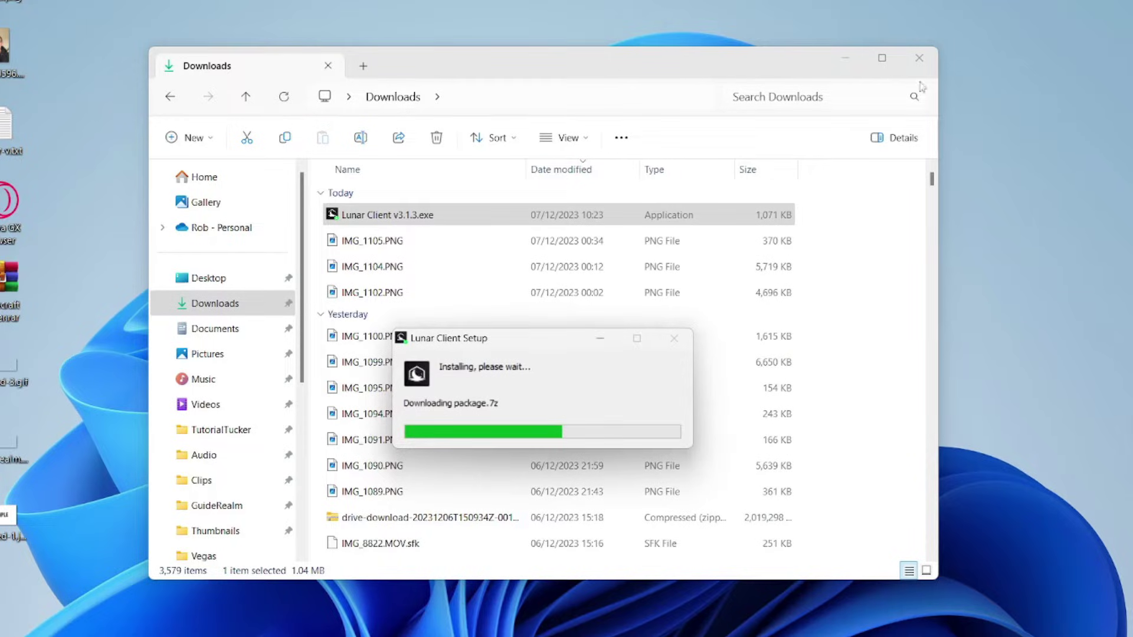
left_click(919, 58)
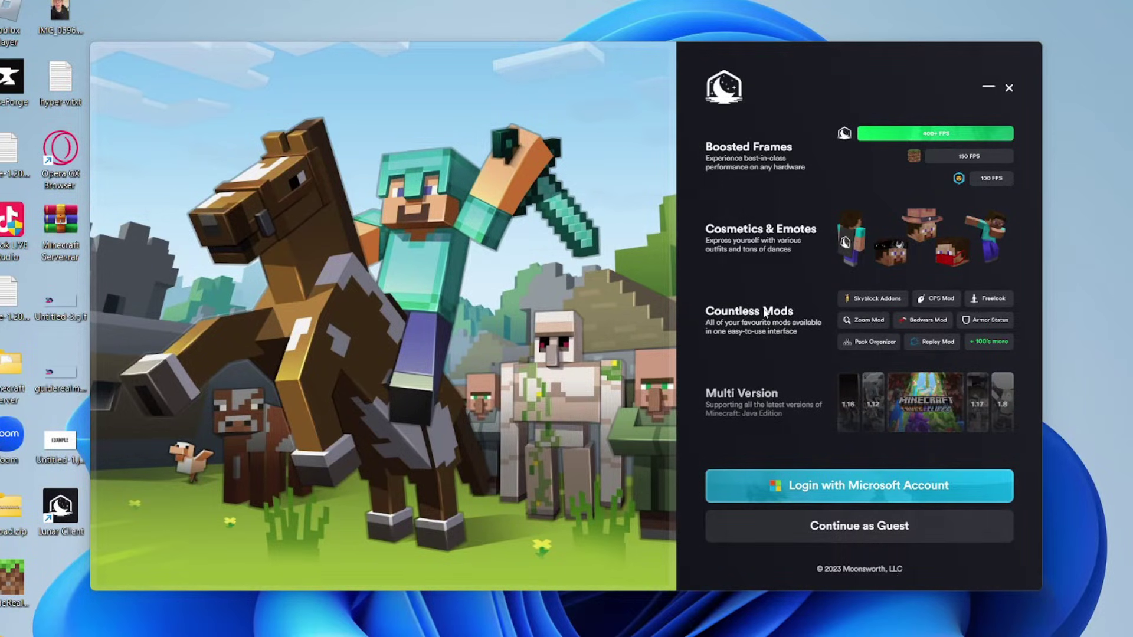
- Continue as Guest from the Lunar Client welcome screen
left_click(900, 527)
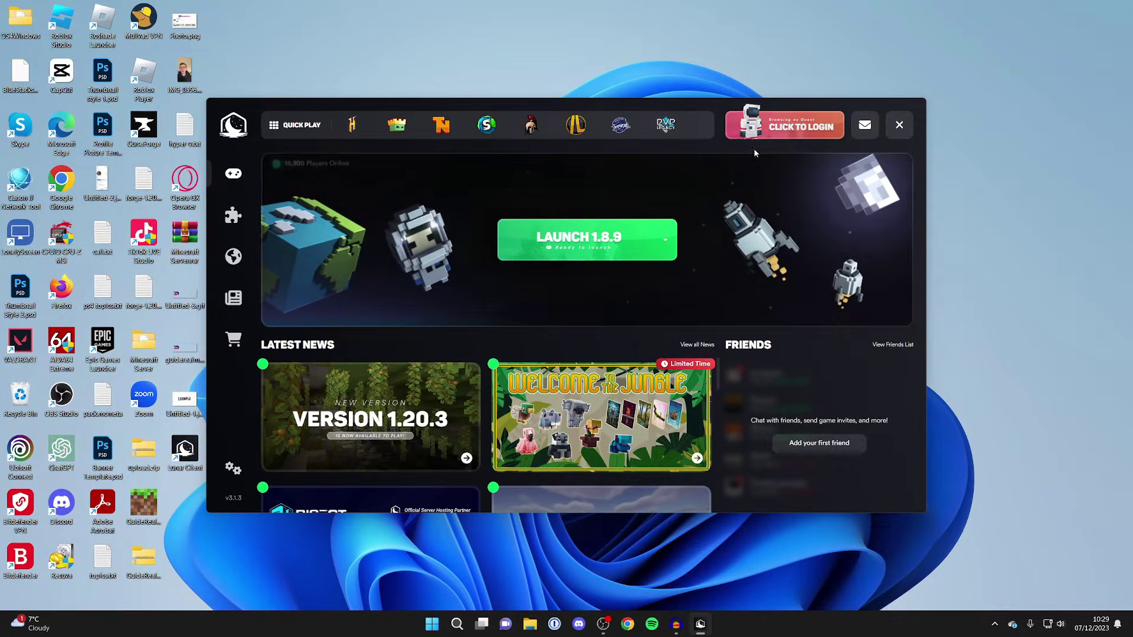
- Log in through the Microsoft sign-in window, skim the home page, and show the Versions page
left_click(819, 124)
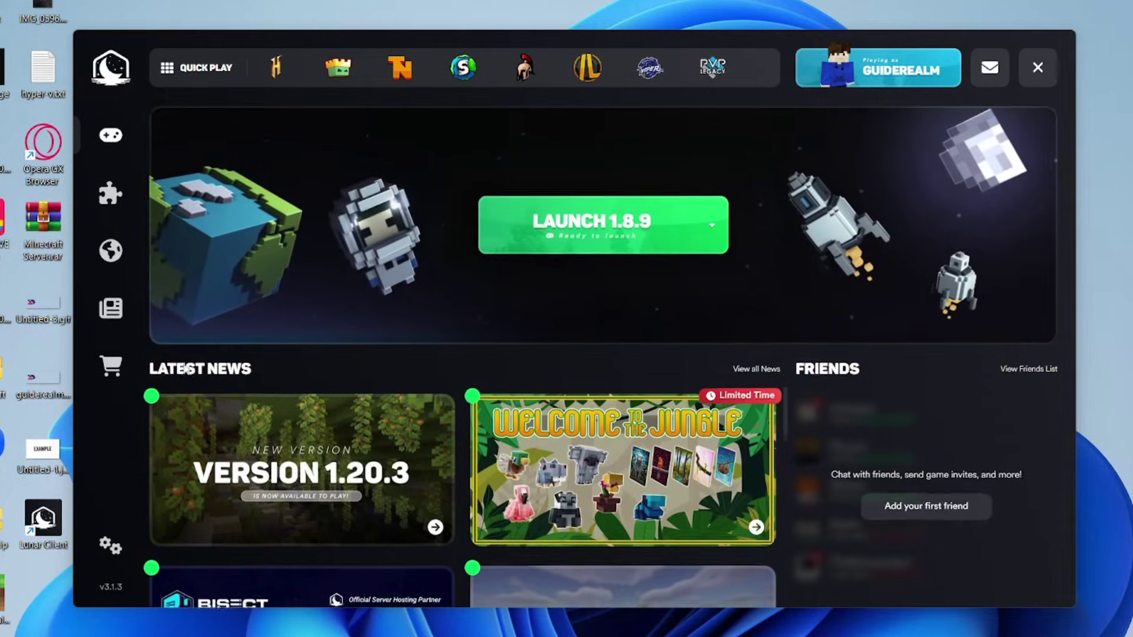
scroll(544, 439, "down", 3)
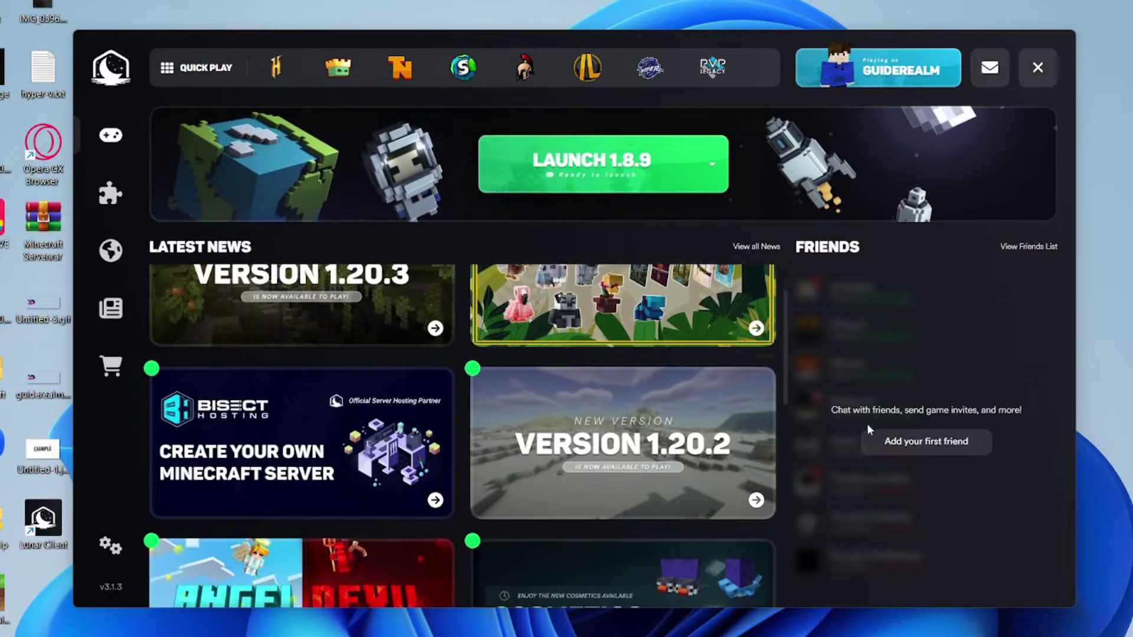
scroll(544, 440, "up", 3)
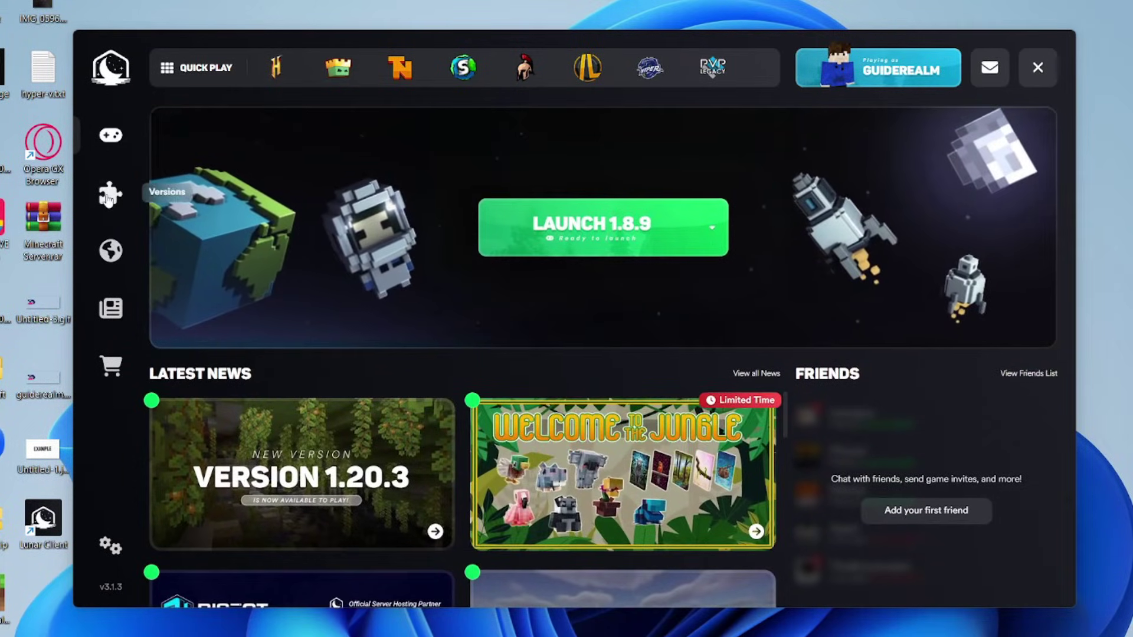
left_click(108, 196)
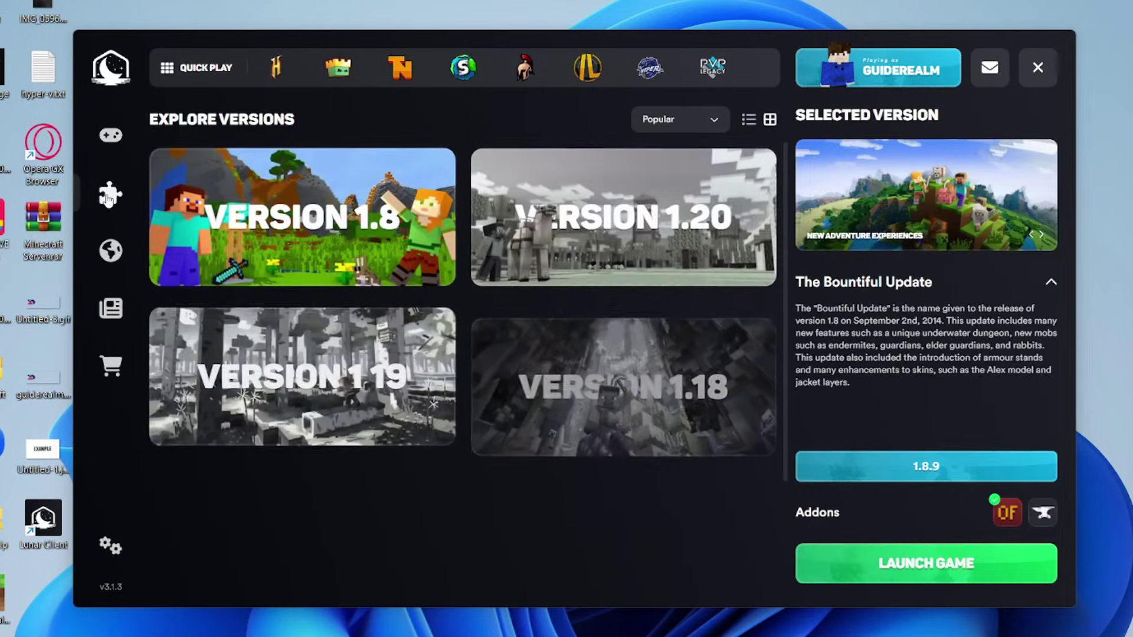
- Review Version 1.8 (1.8.9) on the Versions page, then switch to the Explore Servers list
scroll(531, 298, "down", 3)
scroll(531, 298, "up", 3)
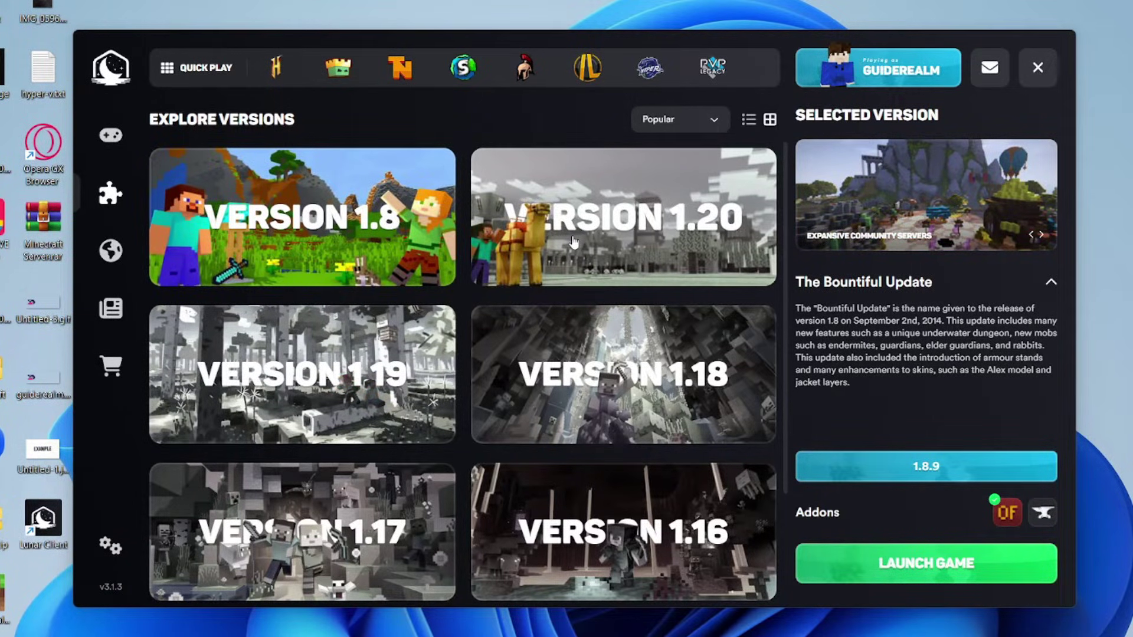
left_click(113, 251)
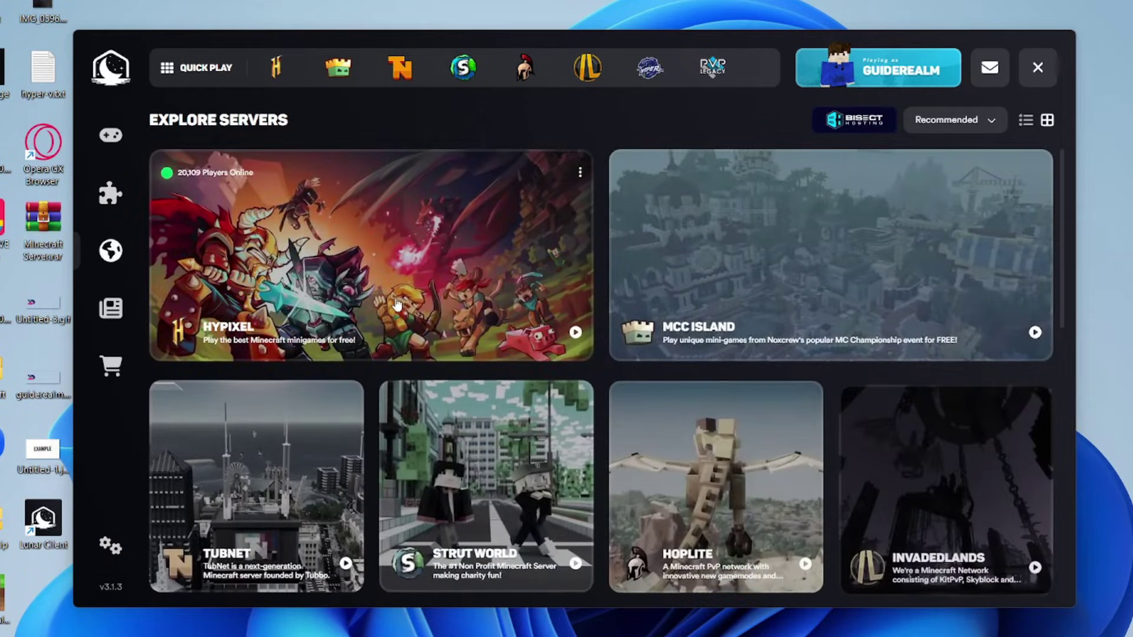
- Scroll the server list from Hypixel and MCC Island down to Minecadia and Shotbow
scroll(397, 304, "down", 10)
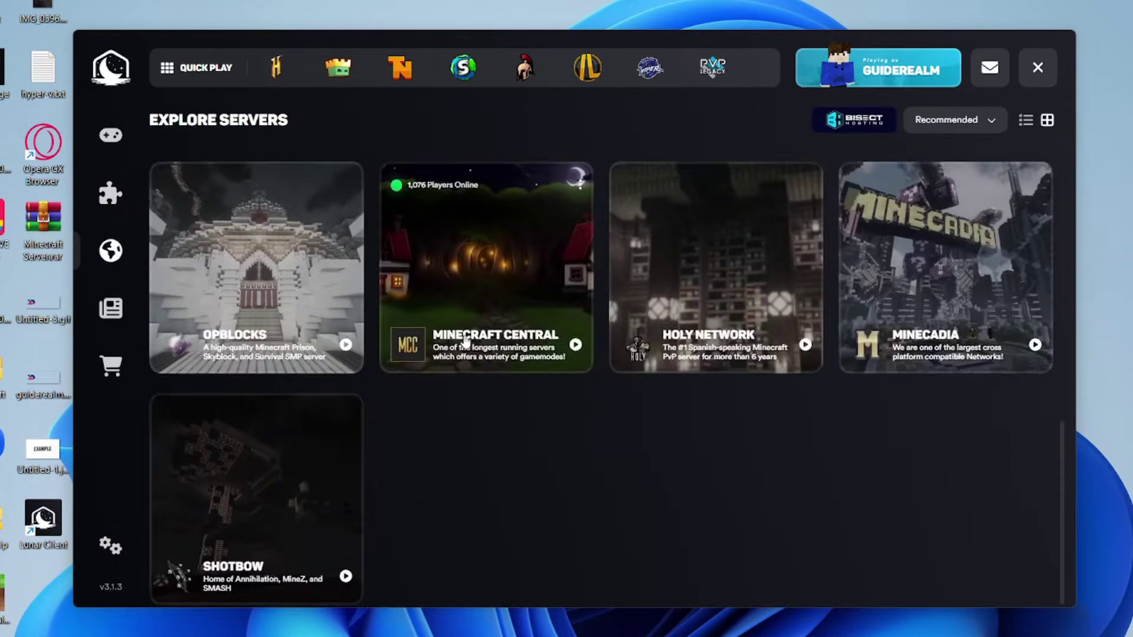
scroll(239, 322, "up", 10)
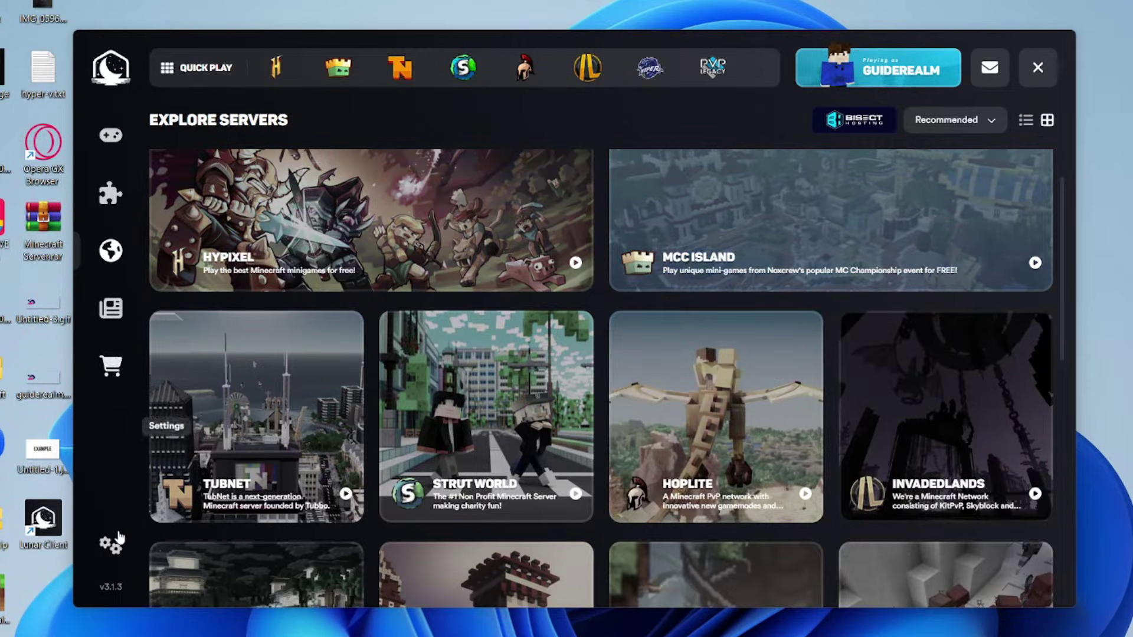
- Bring up the launcher settings and look through the Preferences page
left_click(136, 562)
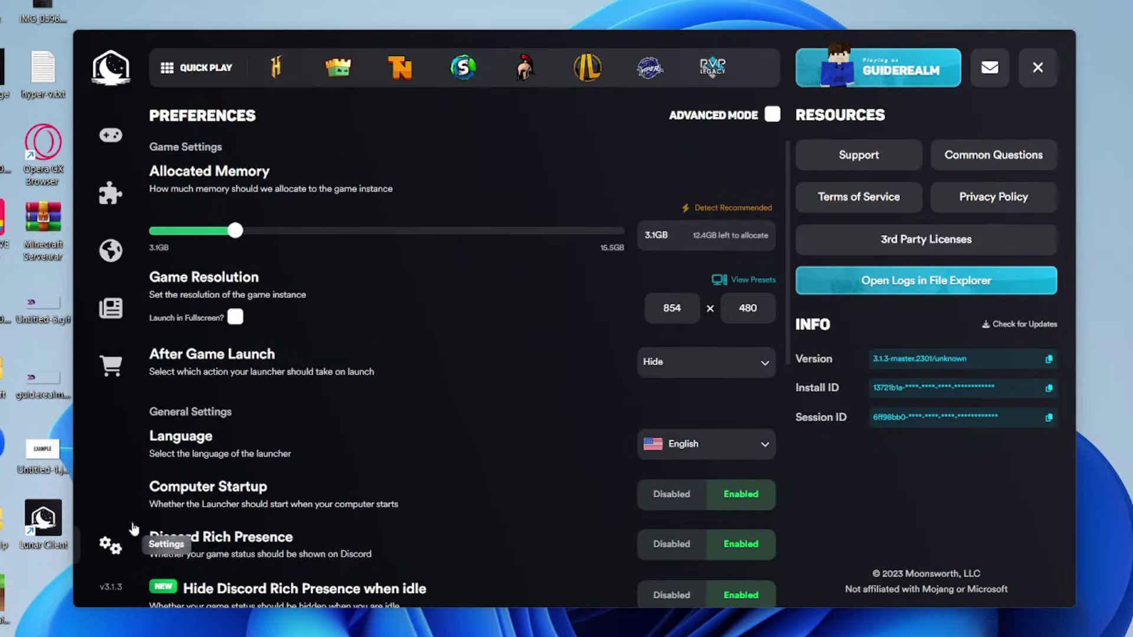
scroll(366, 333, "down", 3)
scroll(370, 302, "down", 5)
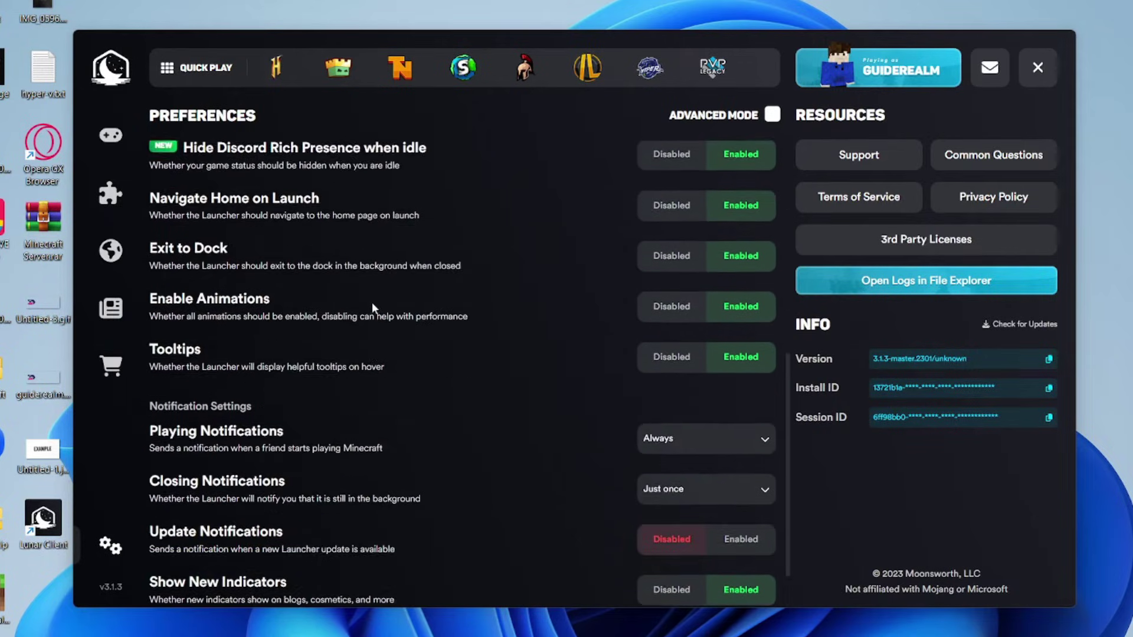
scroll(370, 281, "up", 8)
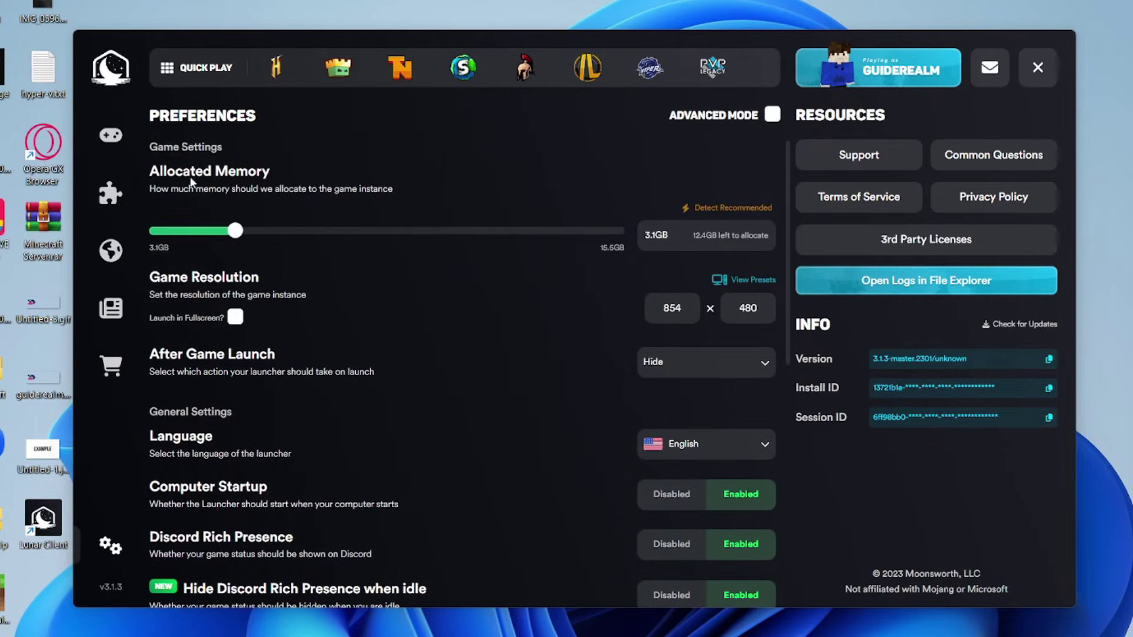
scroll(236, 307, "down", 7)
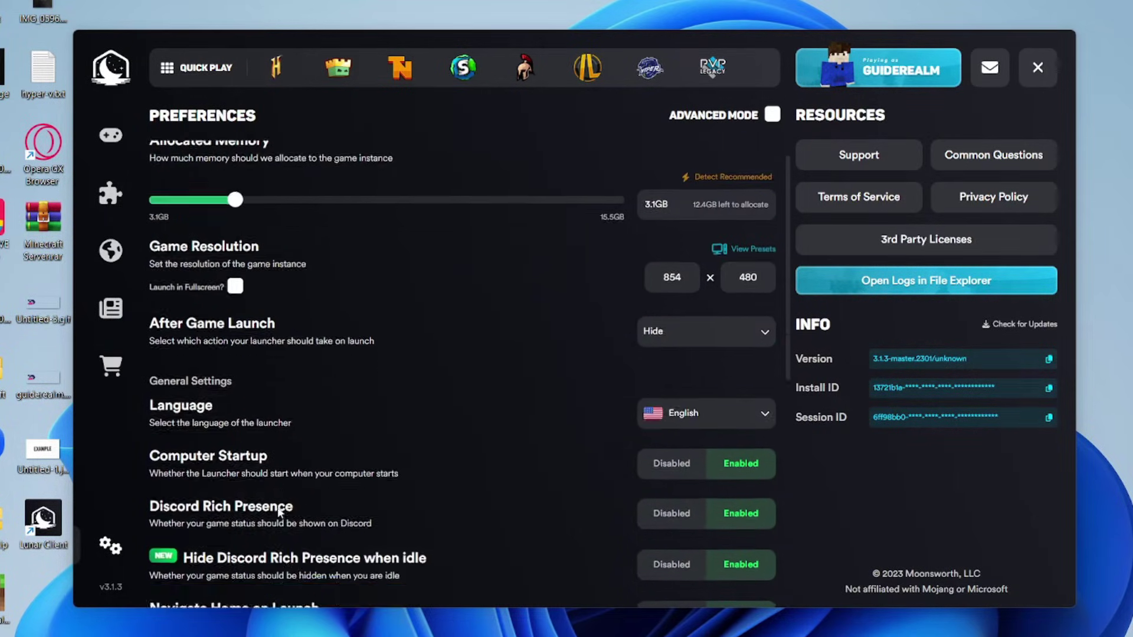
scroll(324, 424, "up", 8)
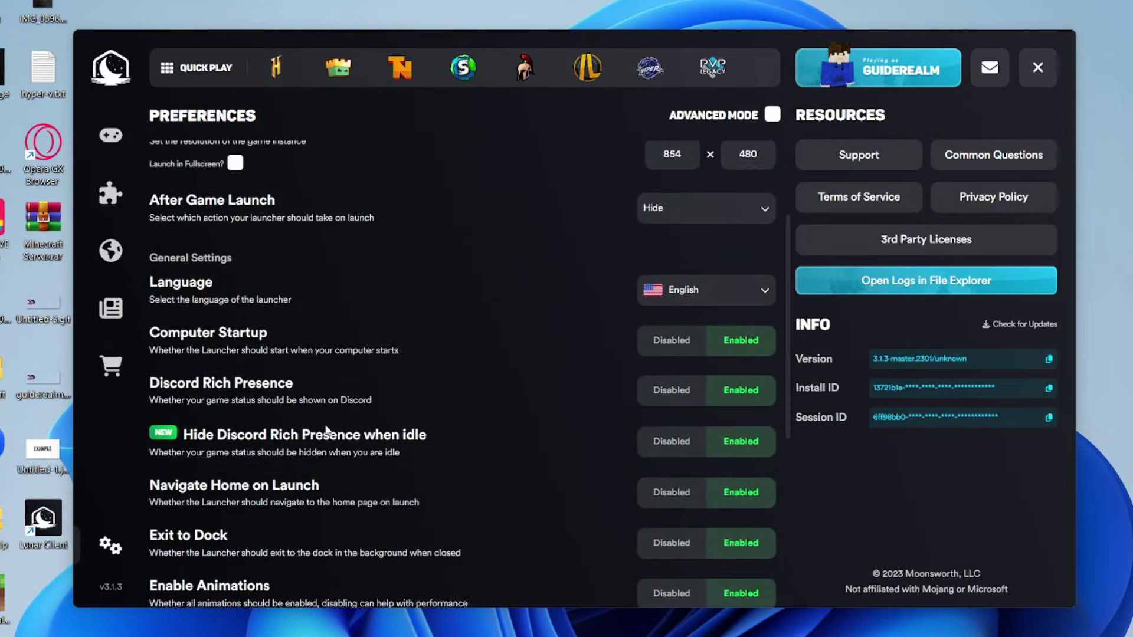
- Tick Advanced Mode so Branch and Game Directory options appear, and review them
left_click(771, 116)
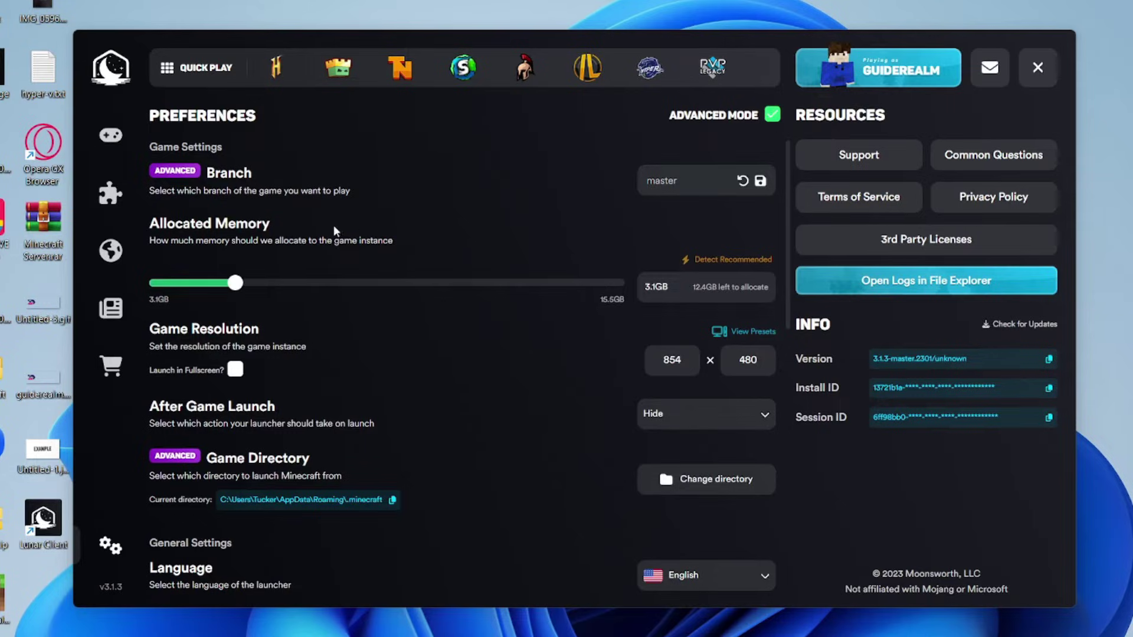
scroll(263, 249, "down", 2)
scroll(263, 249, "up", 2)
scroll(234, 305, "down", 6)
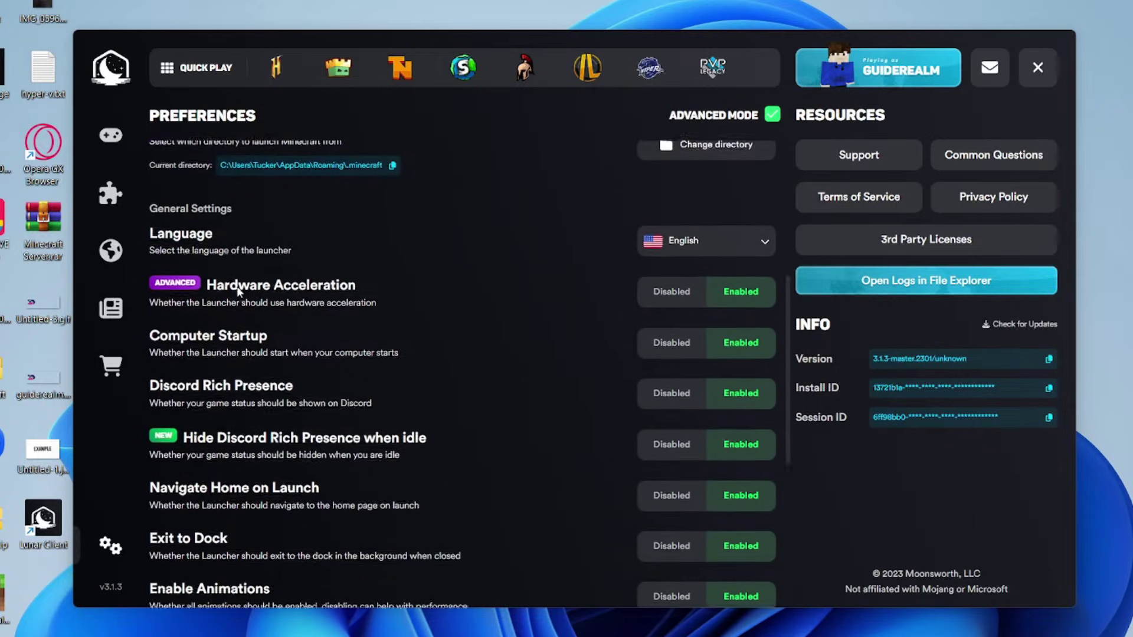
scroll(238, 290, "down", 1)
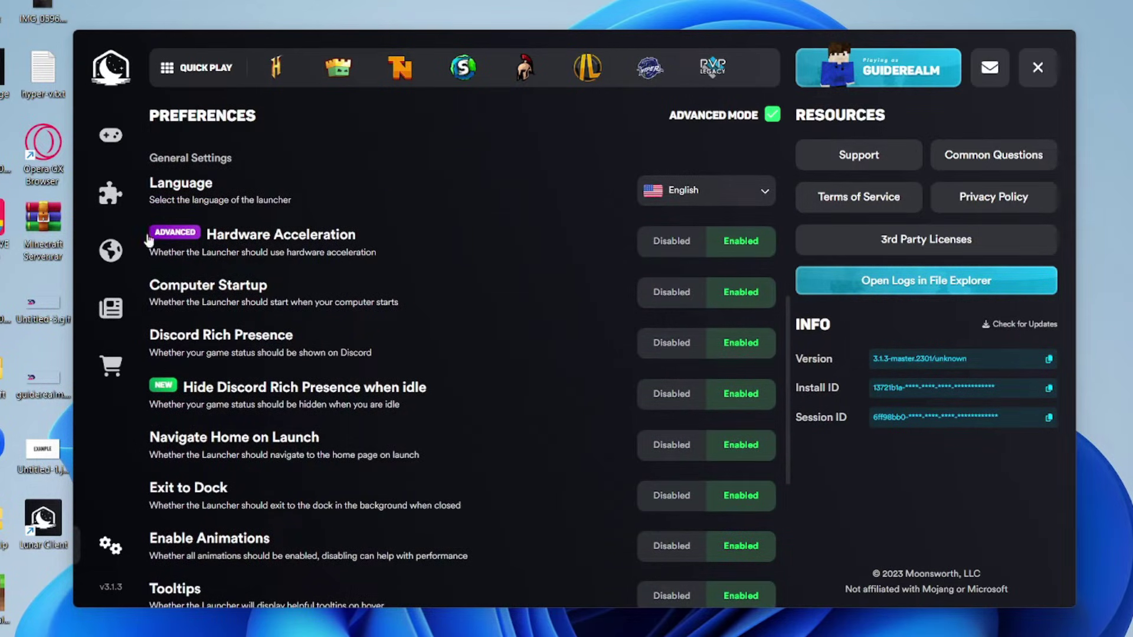
scroll(148, 241, "down", 5)
scroll(197, 230, "up", 12)
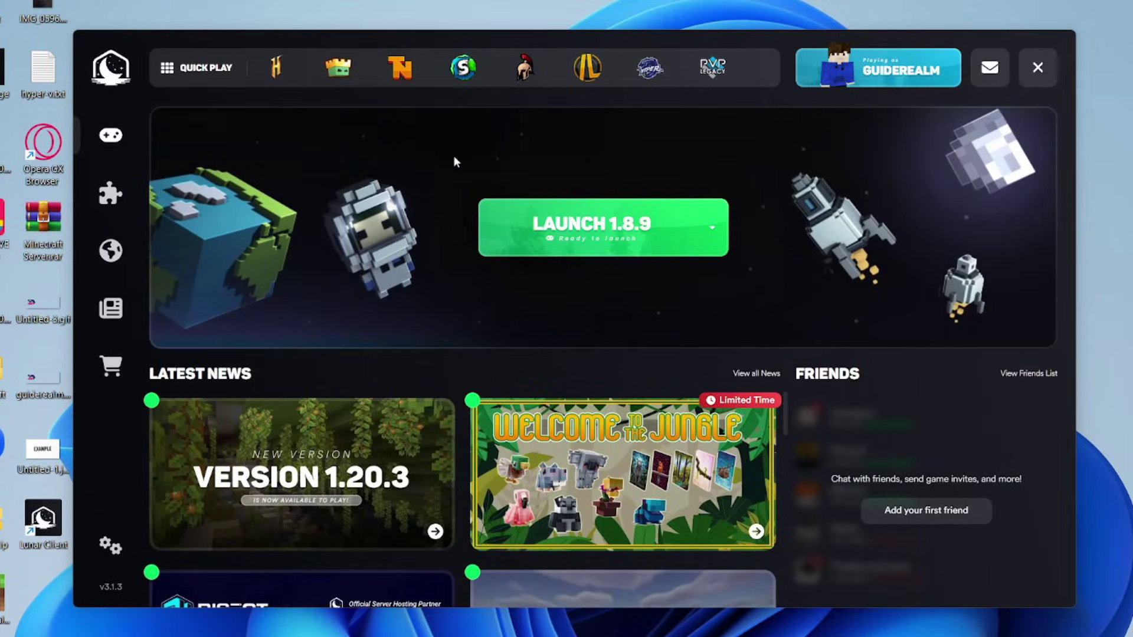
- Join the Hypixel server on Minecraft 1.8.9 from the Servers list, arriving in its lobby
left_click(105, 257)
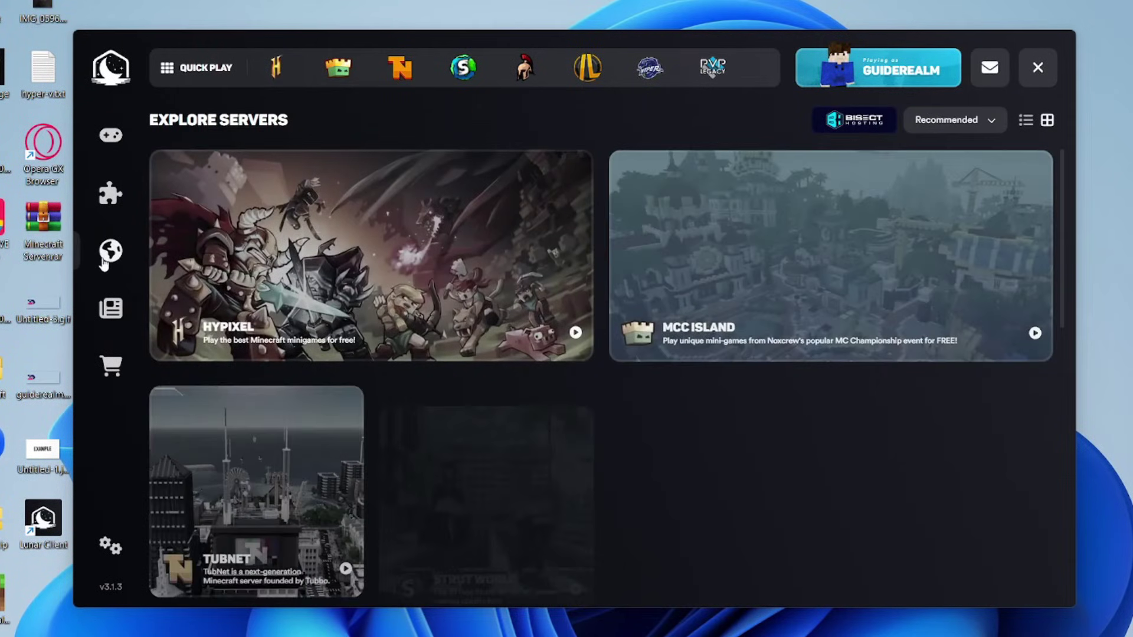
left_click(437, 246)
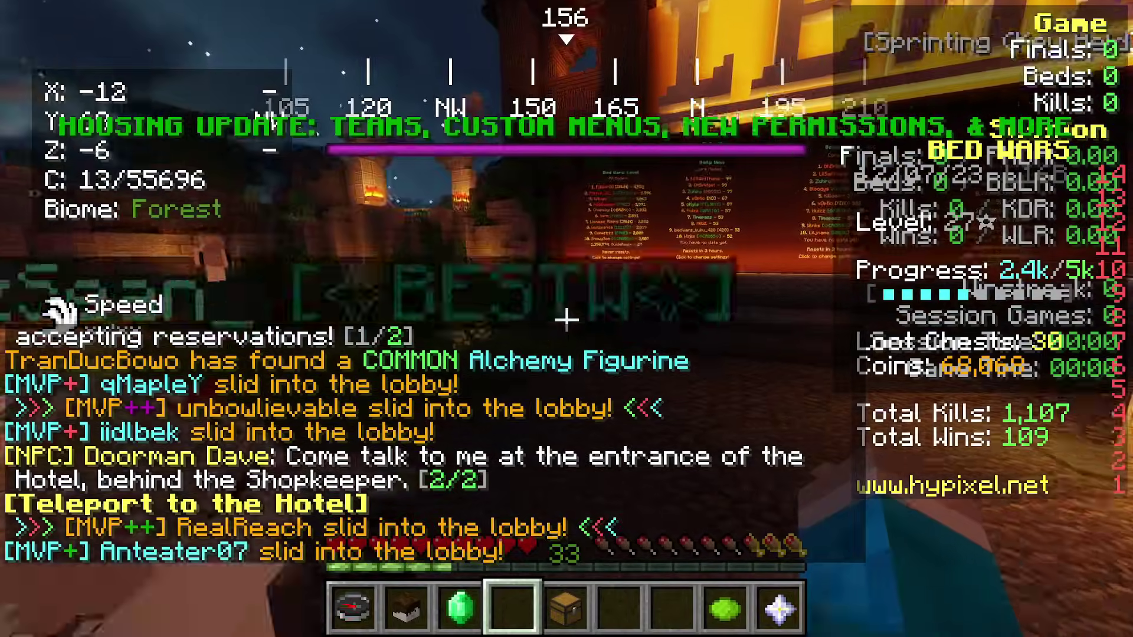
- Leave the Hypixel server via the pause menu's Multiplayer list, returning to the main menu
key("Escape")
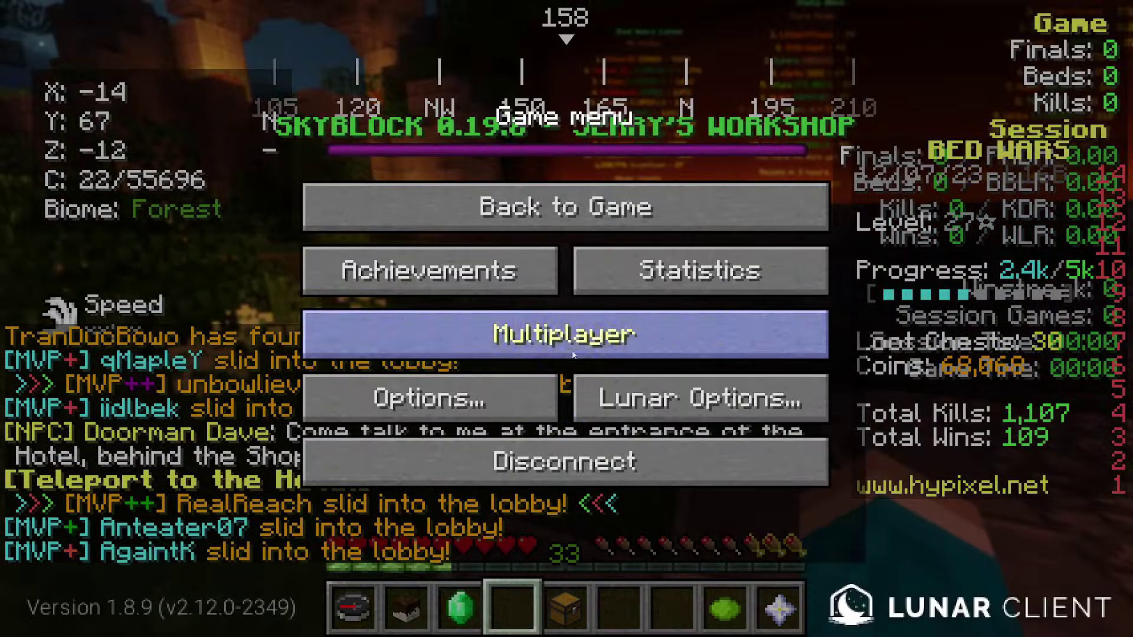
left_click(552, 345)
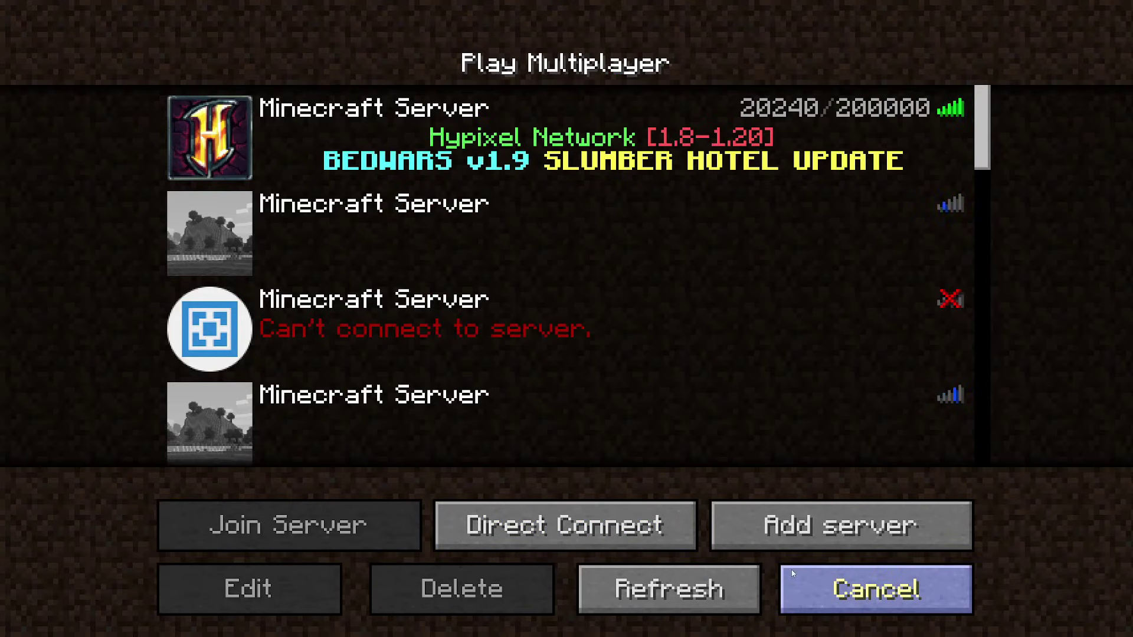
left_click(844, 590)
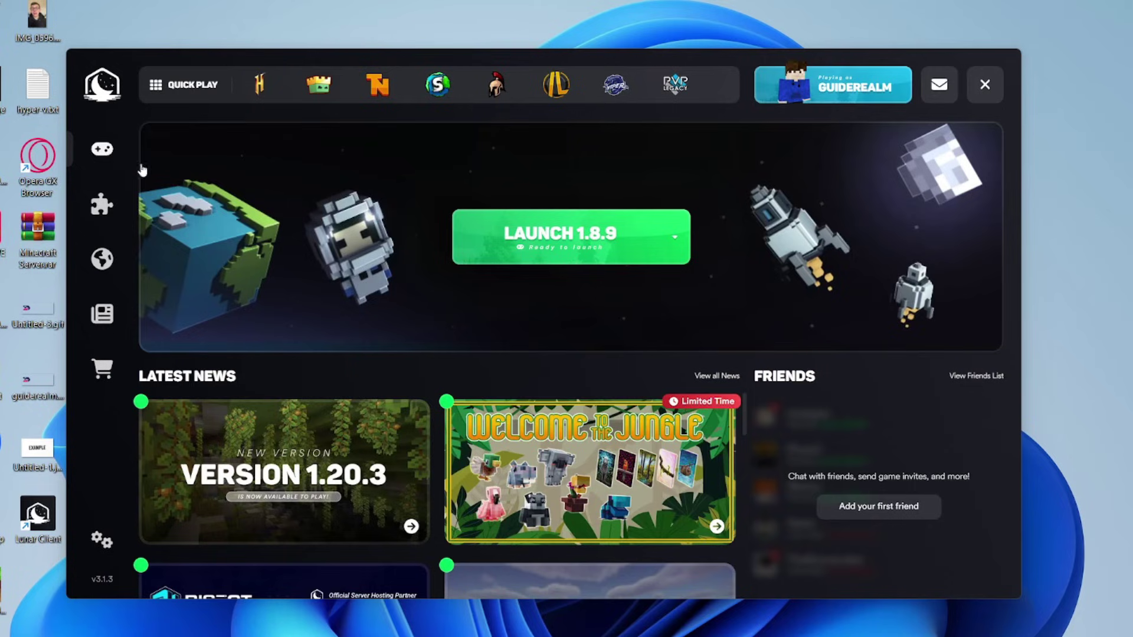
- Pick the Version 1.18 card (1.18.2) as the launch version, then show the Explore Servers page
left_click(672, 237)
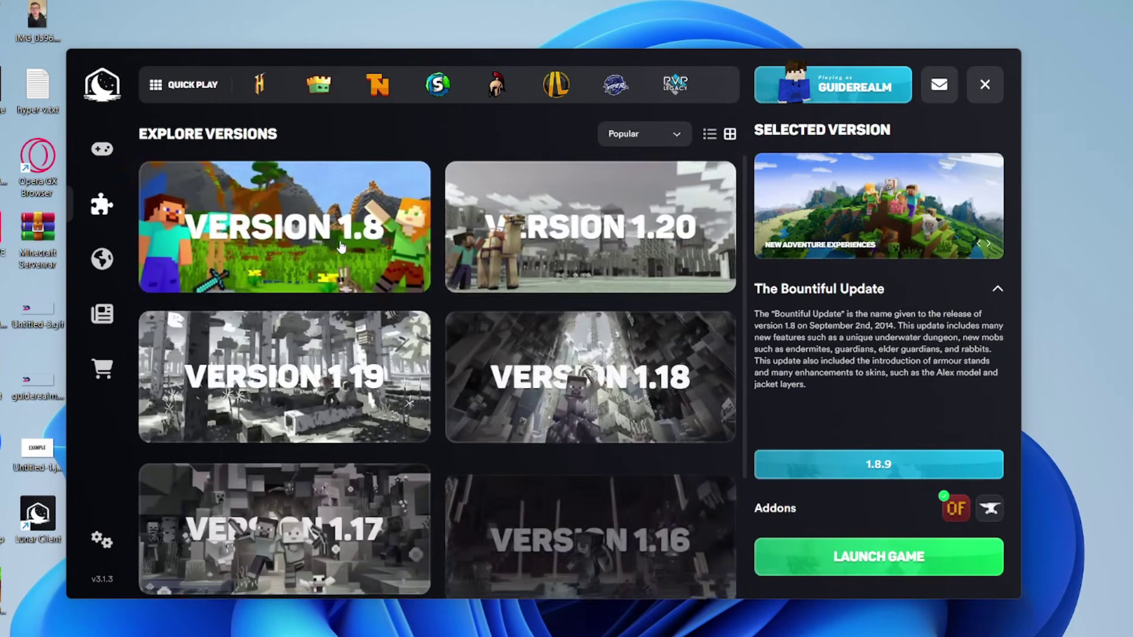
scroll(341, 245, "down", 2)
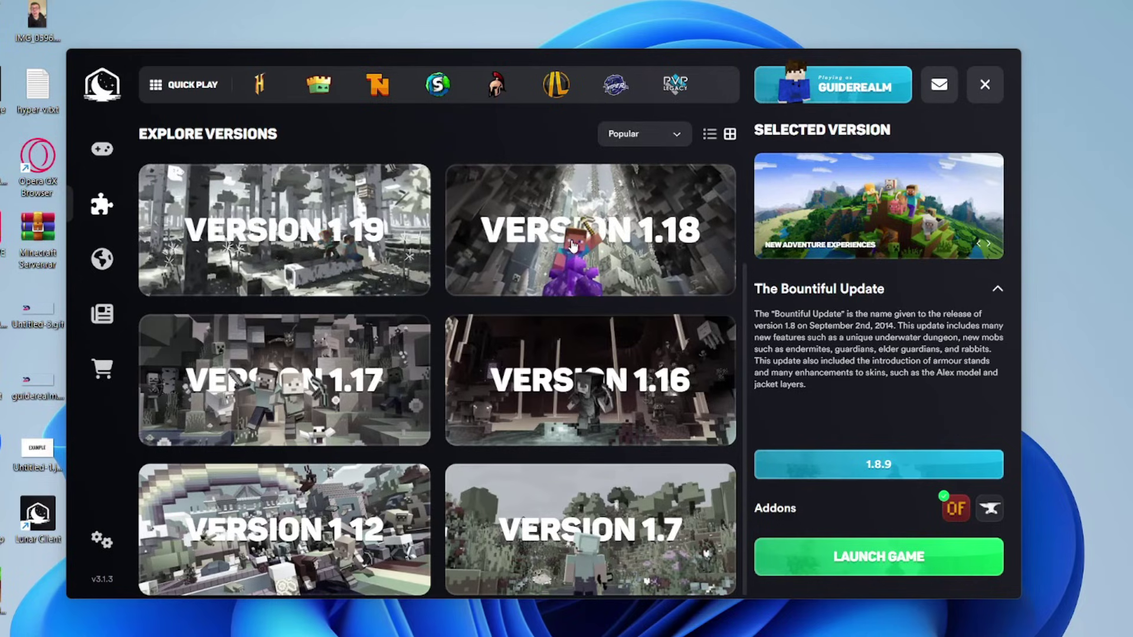
left_click(651, 247)
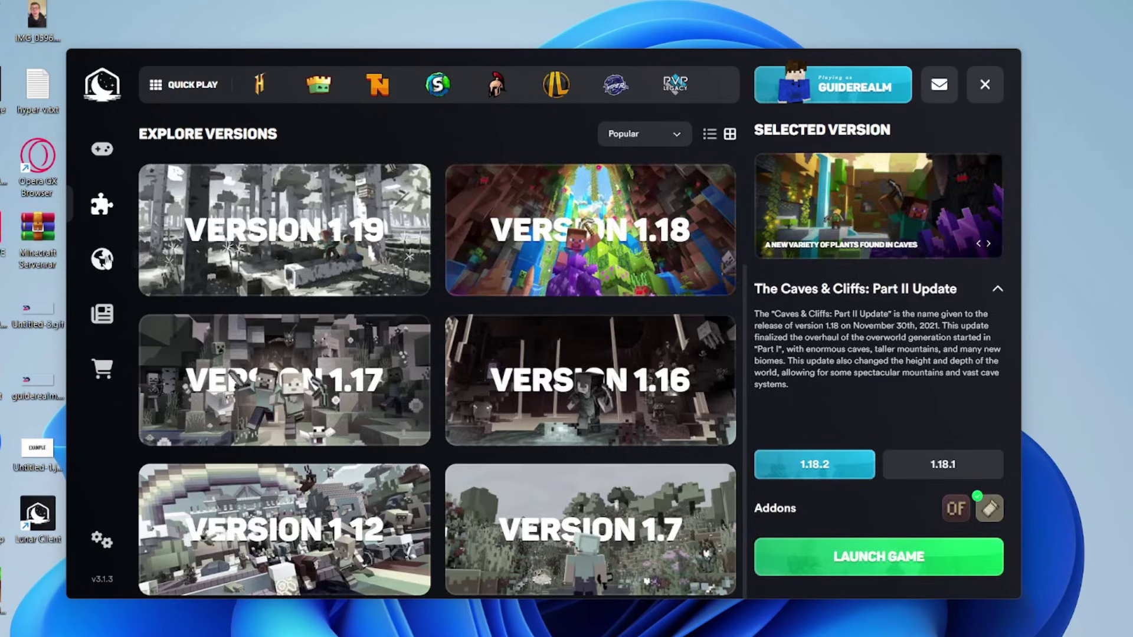
left_click(102, 261)
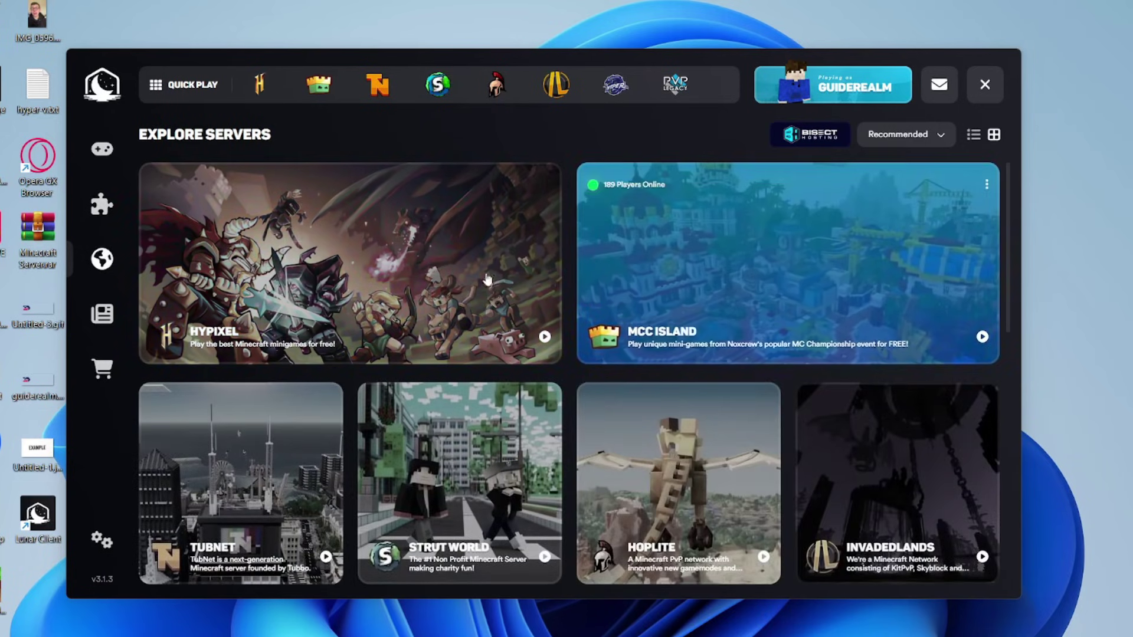